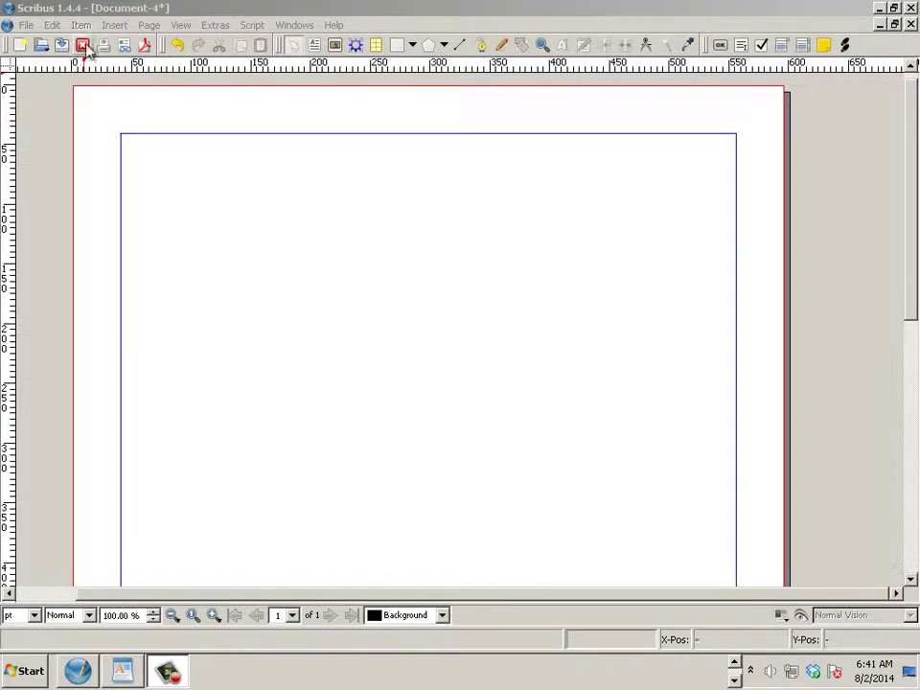
Draw a text frame about 510 by 356 pt near the page's upper margin and fill it with English sample text.
{"action": "left_click", "coordinate": [114, 25]}
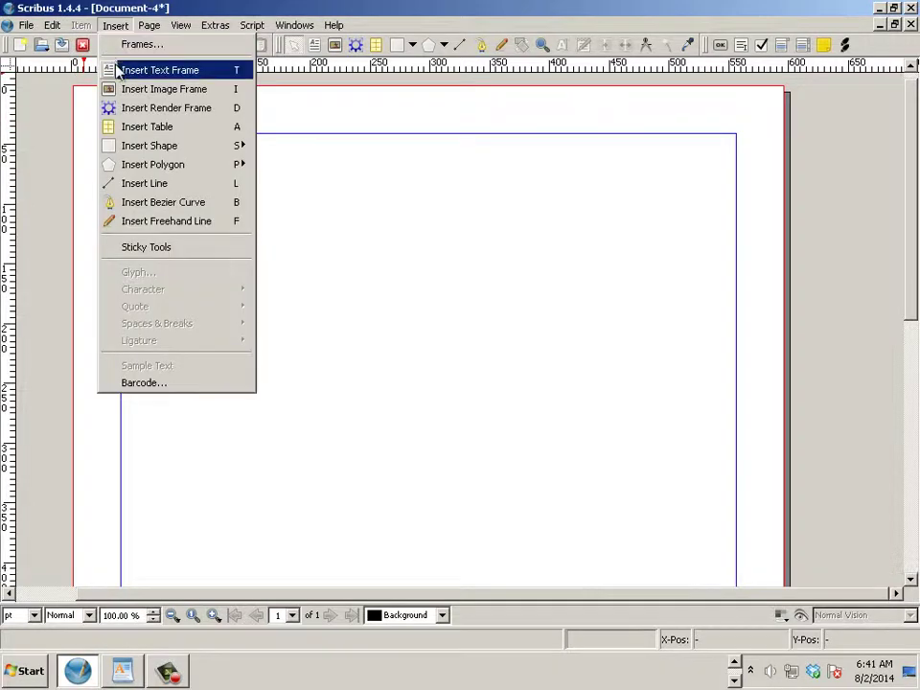
{"action": "left_click", "coordinate": [123, 70]}
{"action": "left_click_drag", "start_coordinate": [120, 128], "coordinate": [728, 551]}
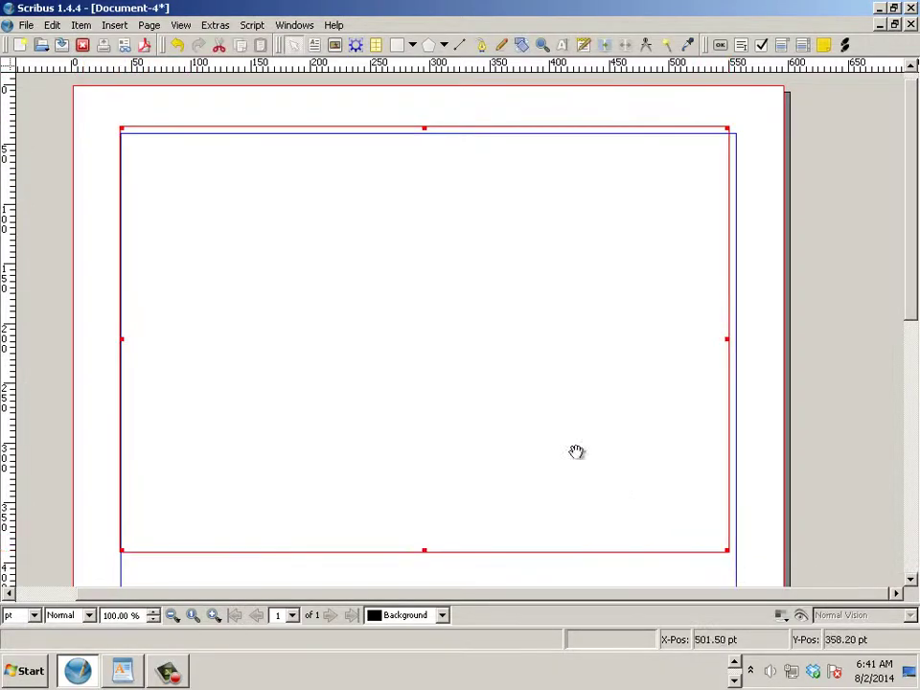
{"action": "left_click", "coordinate": [82, 26]}
{"action": "mouse_move", "coordinate": [116, 34]}
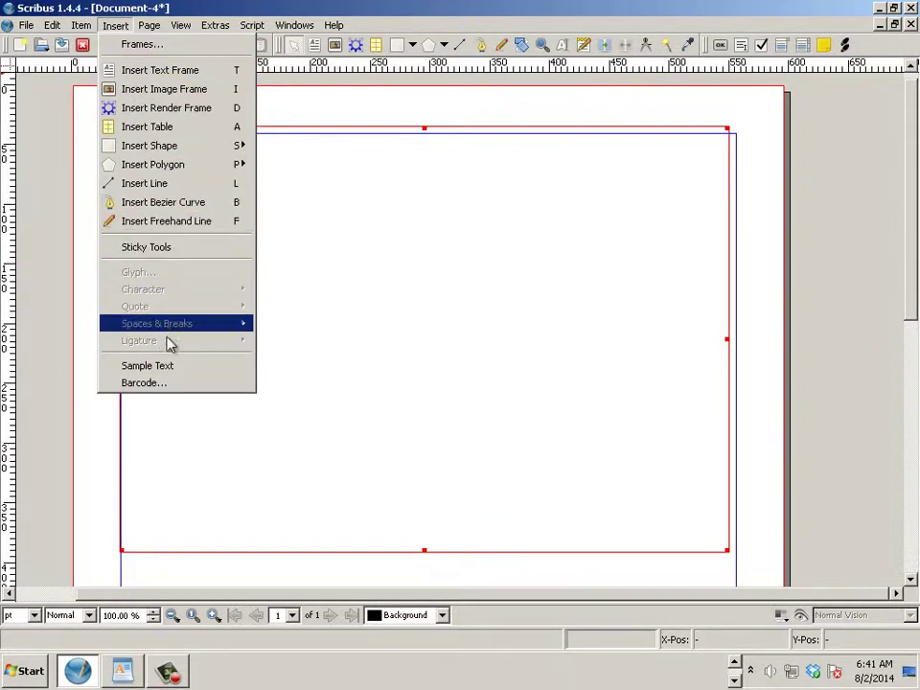
{"action": "left_click", "coordinate": [171, 369]}
{"action": "left_click", "coordinate": [470, 468]}
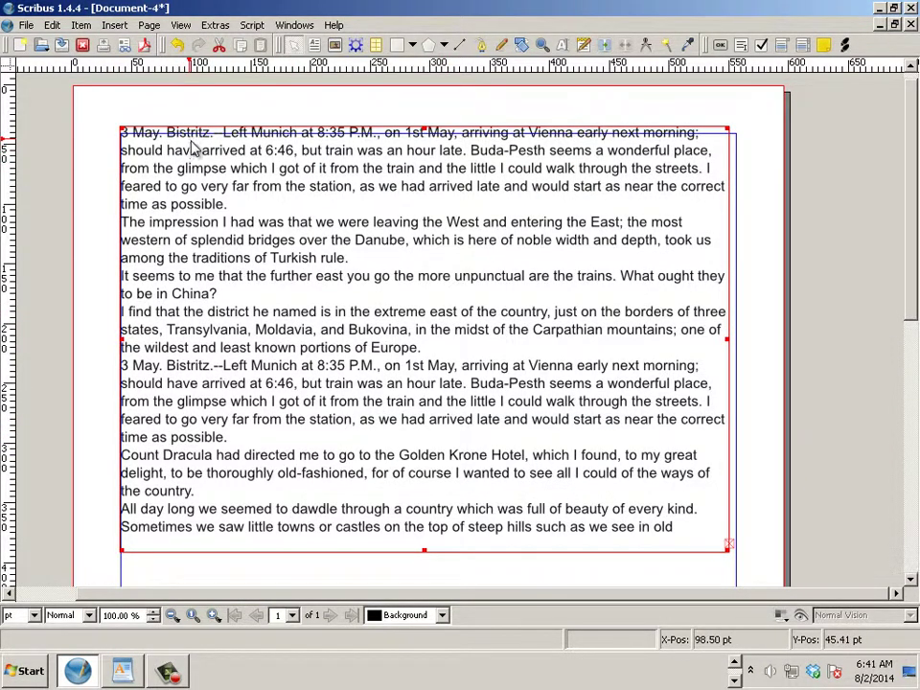
Select all the text inside the frame and show its text properties.
{"action": "double_click", "coordinate": [192, 150]}
{"action": "left_click_drag", "start_coordinate": [673, 530], "coordinate": [65, 75]}
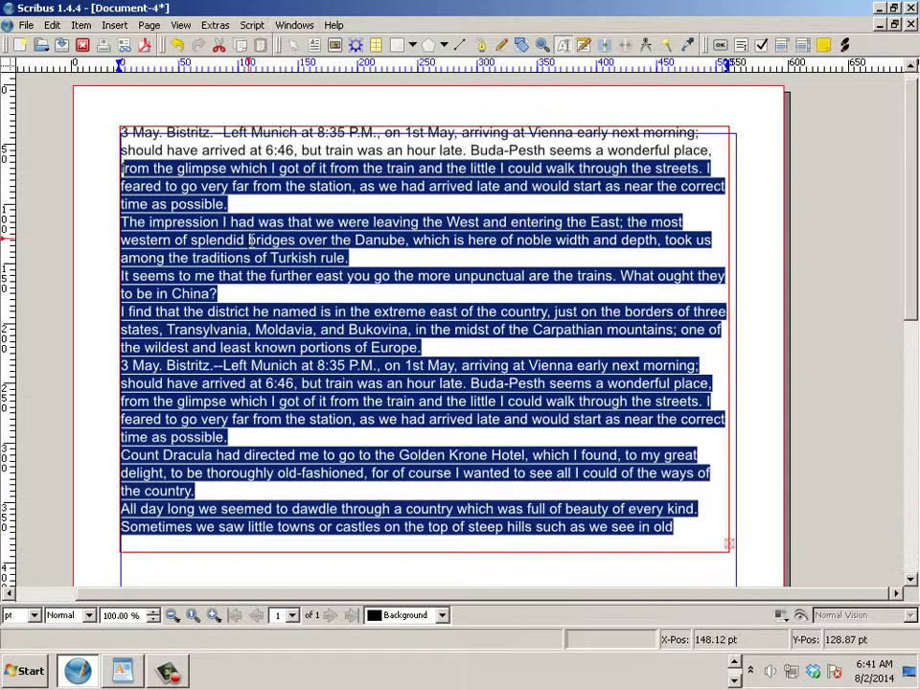
{"action": "left_click", "coordinate": [248, 241]}
{"action": "double_click", "coordinate": [249, 241]}
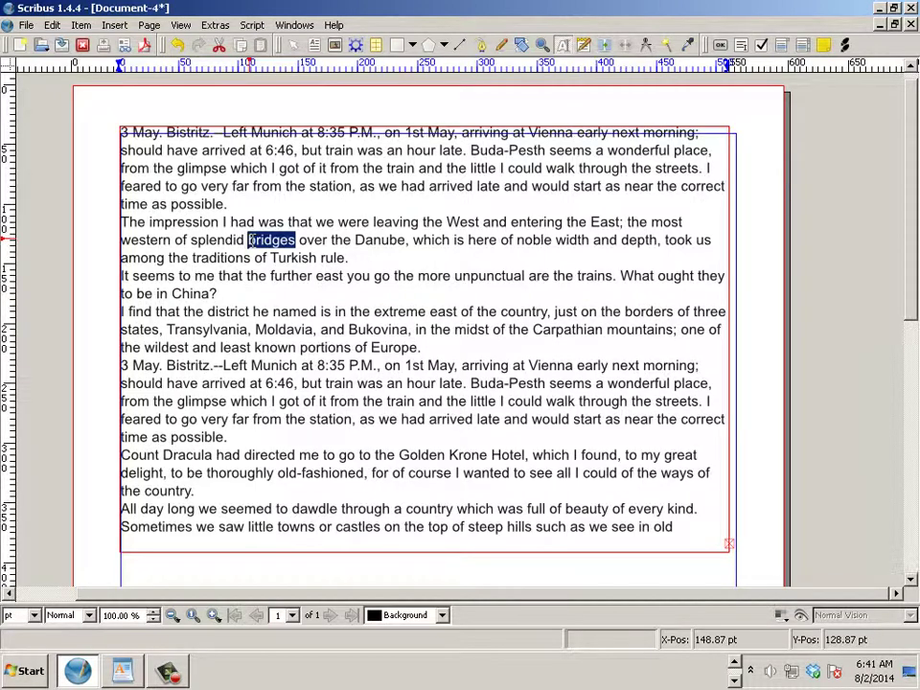
{"action": "key", "text": "ctrl+a"}
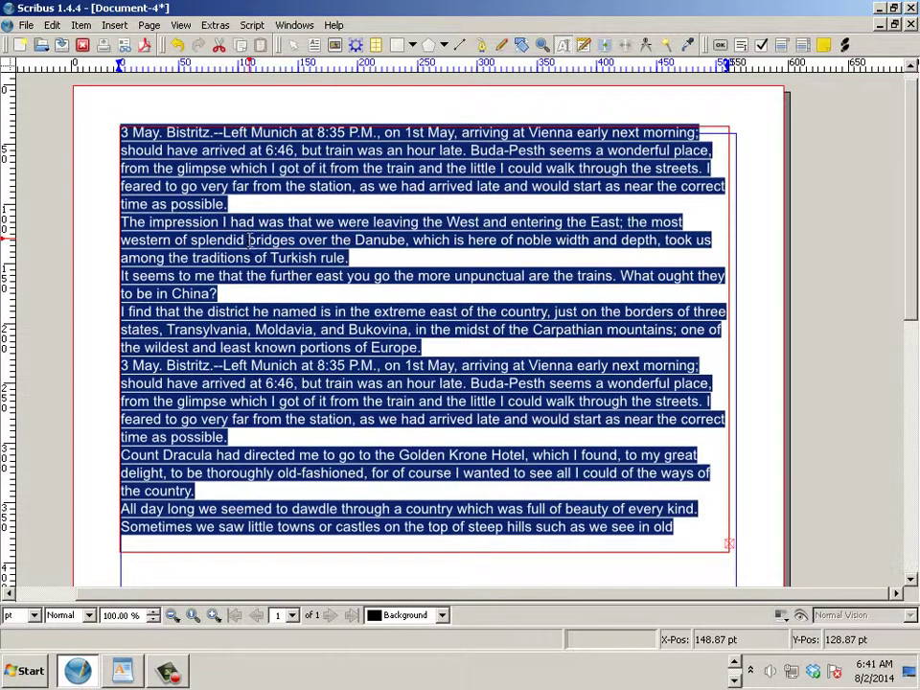
{"action": "left_click", "coordinate": [297, 26]}
{"action": "left_click", "coordinate": [302, 87]}
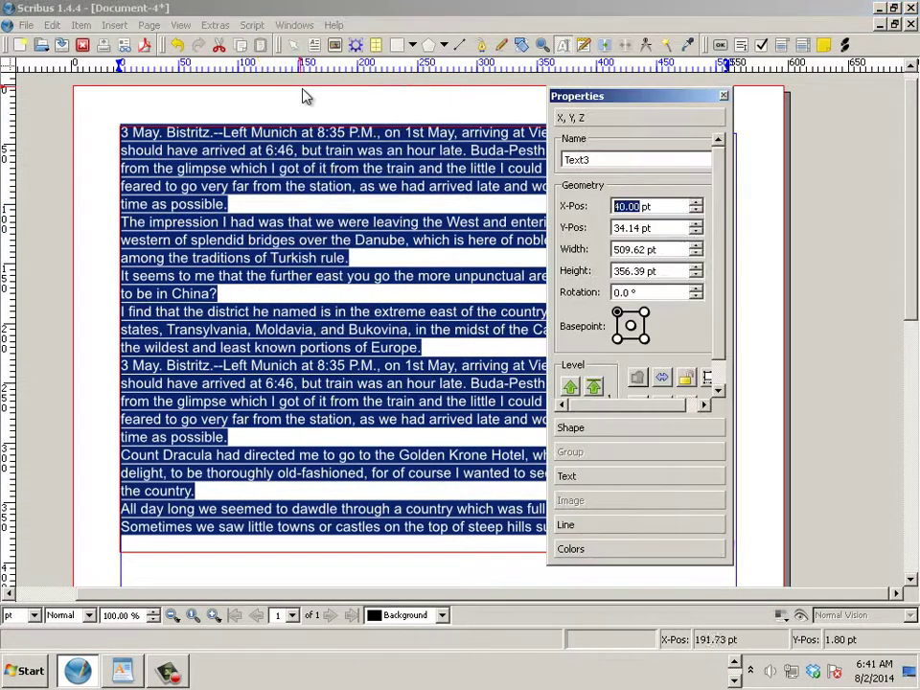
{"action": "left_click", "coordinate": [606, 479]}
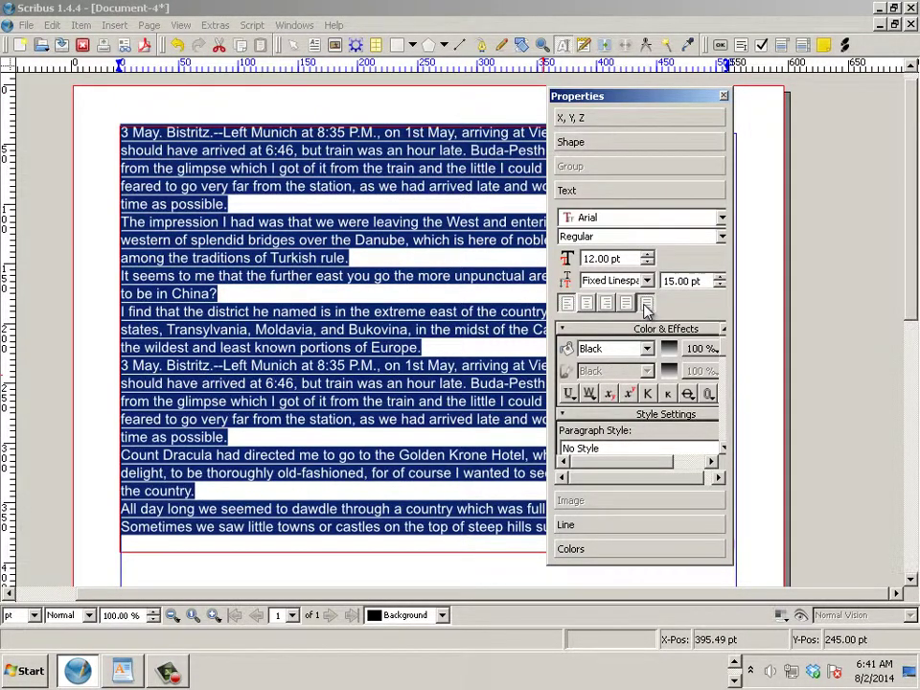
Try forced justified, justified and centred alignment on the selected text, ending with left alignment.
{"action": "left_click", "coordinate": [646, 304]}
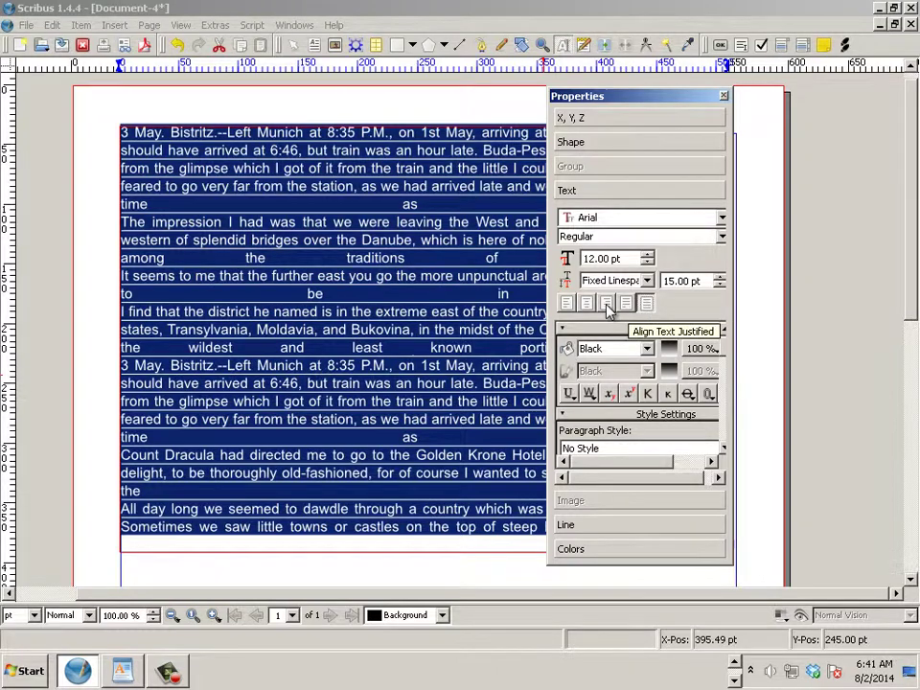
{"action": "left_click", "coordinate": [628, 305]}
{"action": "left_click", "coordinate": [628, 305]}
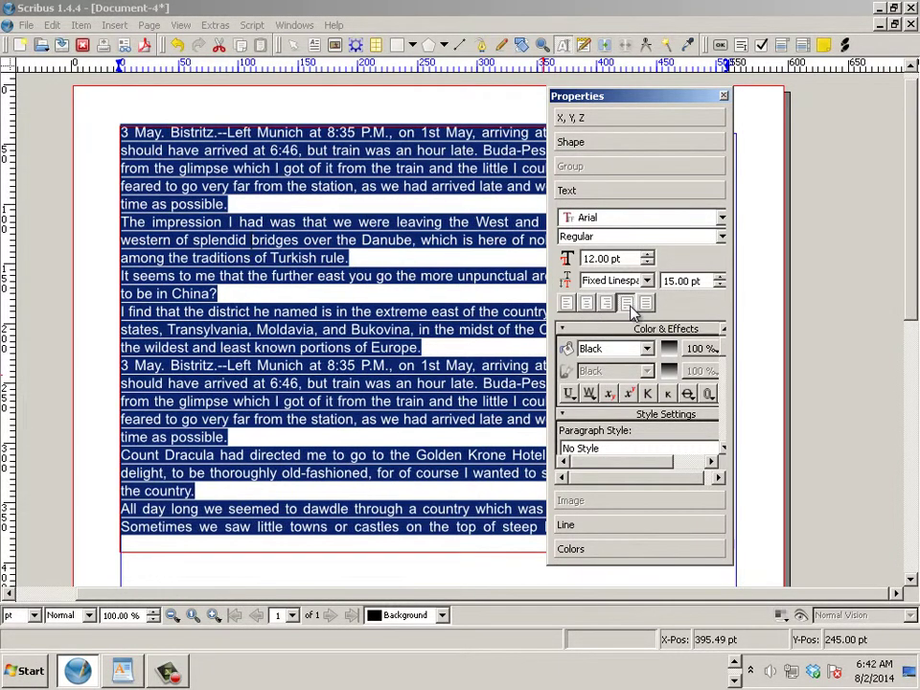
{"action": "left_click", "coordinate": [587, 303]}
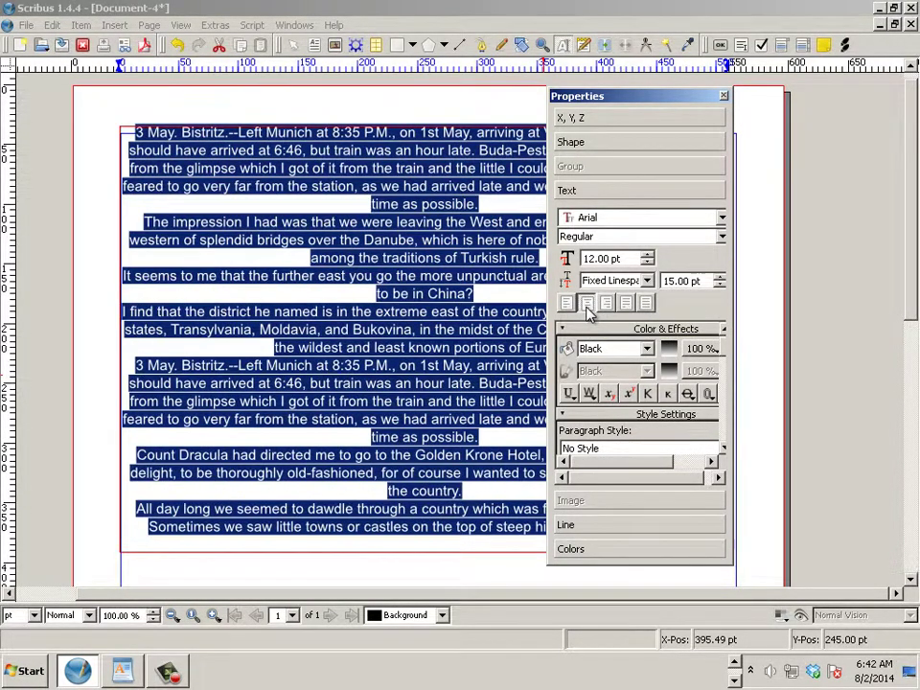
{"action": "left_click", "coordinate": [569, 305]}
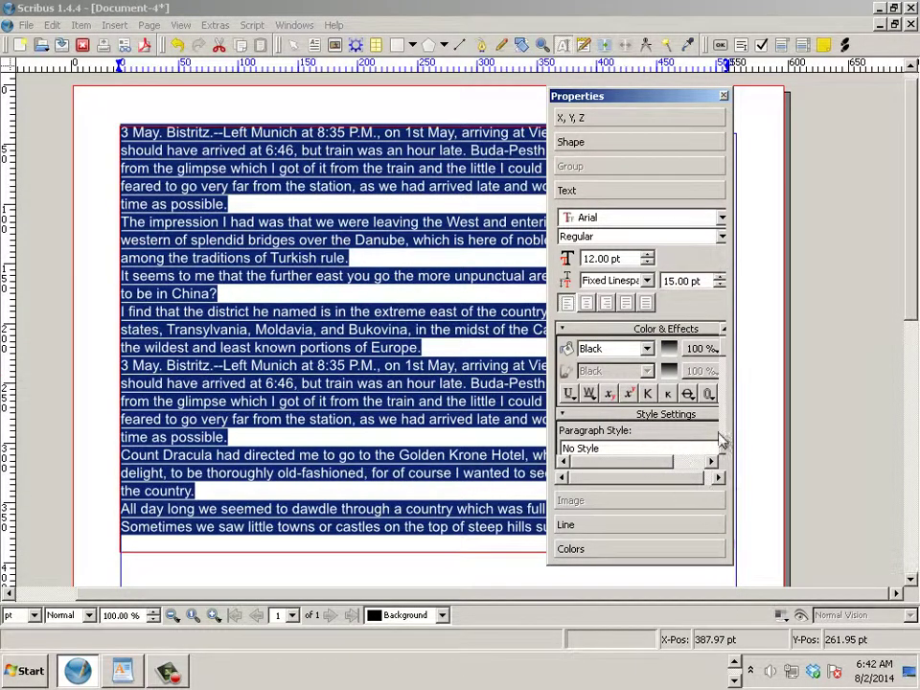
Try several Adobe fonts on the selected text and settle on Adobe Heiti Std in style R.
{"action": "left_click", "coordinate": [721, 218]}
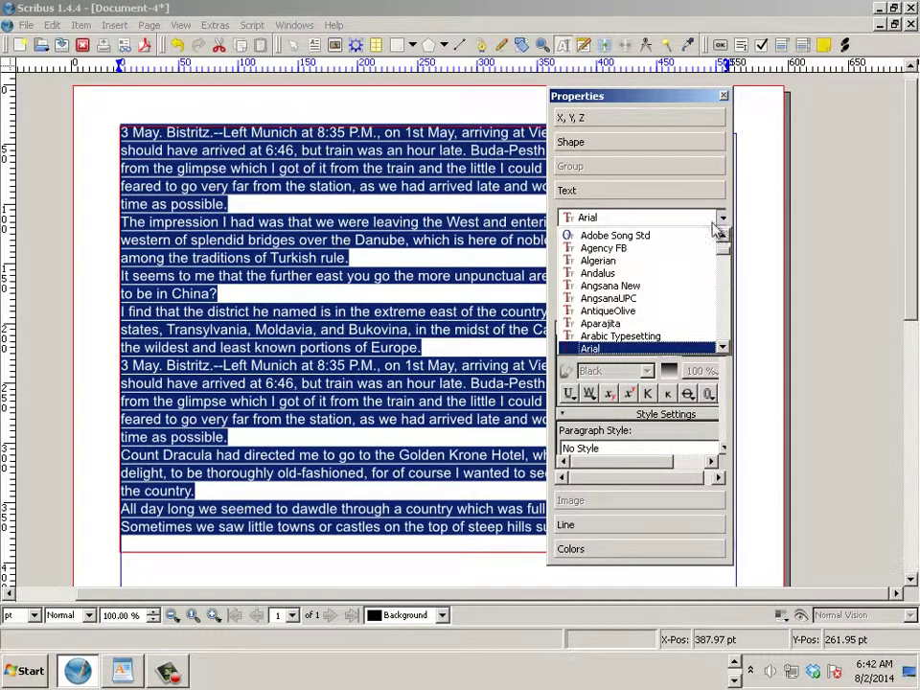
{"action": "scroll", "coordinate": [598, 301], "scroll_direction": "up", "scroll_amount": 3}
{"action": "left_click", "coordinate": [600, 248]}
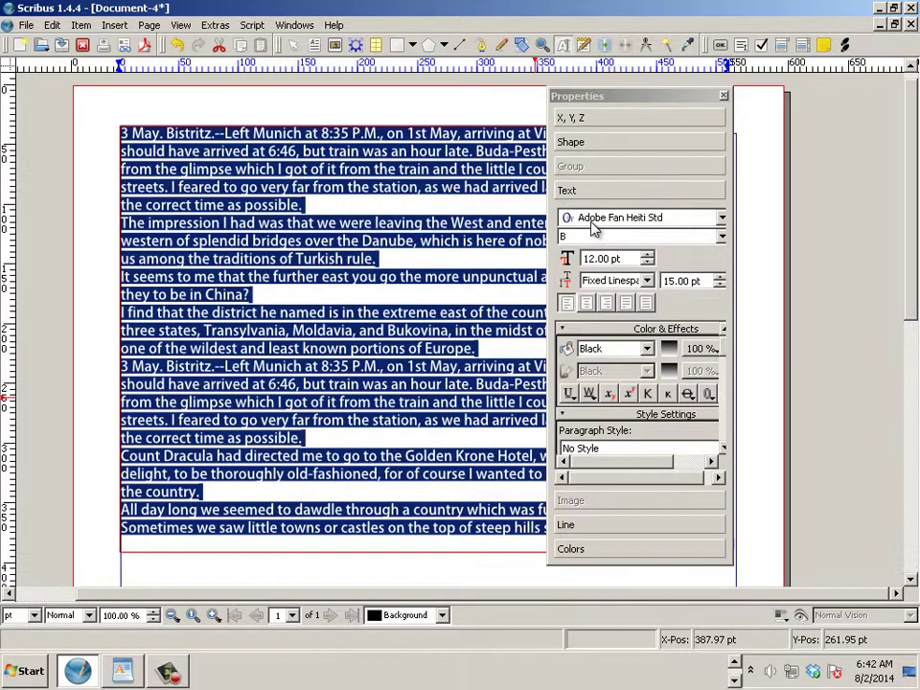
{"action": "scroll", "coordinate": [594, 229], "scroll_direction": "down", "scroll_amount": 3}
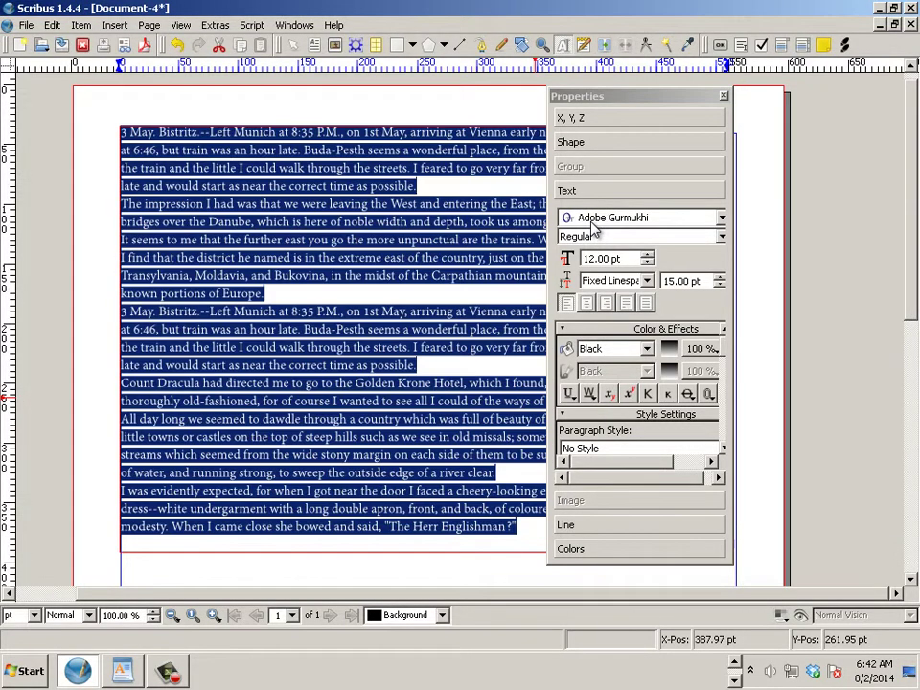
{"action": "scroll", "coordinate": [594, 228], "scroll_direction": "down", "scroll_amount": 3}
{"action": "scroll", "coordinate": [595, 228], "scroll_direction": "down", "scroll_amount": 1}
{"action": "scroll", "coordinate": [594, 228], "scroll_direction": "up", "scroll_amount": 4}
{"action": "scroll", "coordinate": [594, 224], "scroll_direction": "up", "scroll_amount": 7}
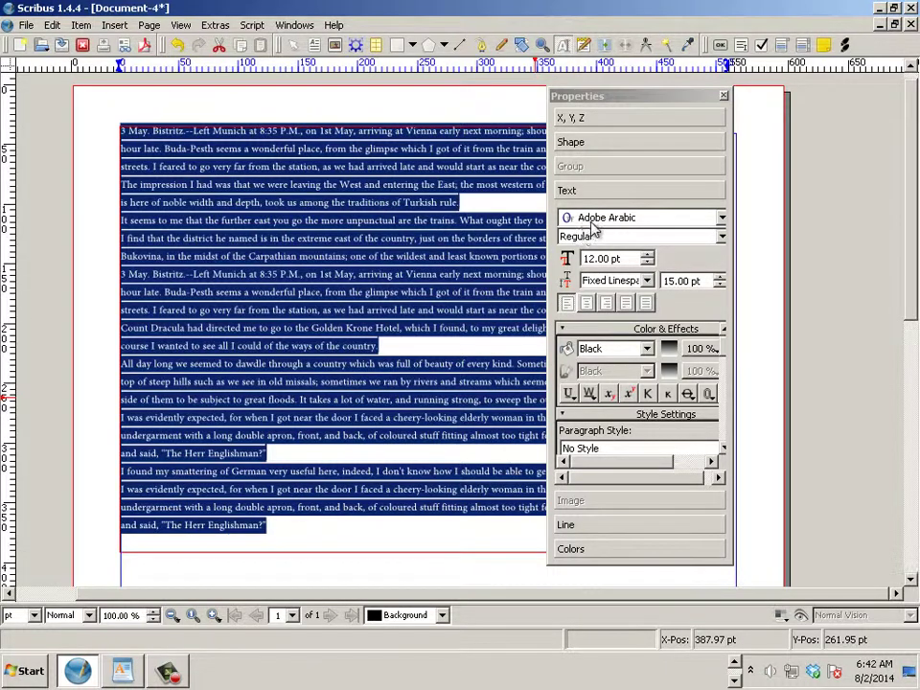
{"action": "scroll", "coordinate": [589, 230], "scroll_direction": "down", "scroll_amount": 2}
{"action": "scroll", "coordinate": [587, 236], "scroll_direction": "up", "scroll_amount": 2}
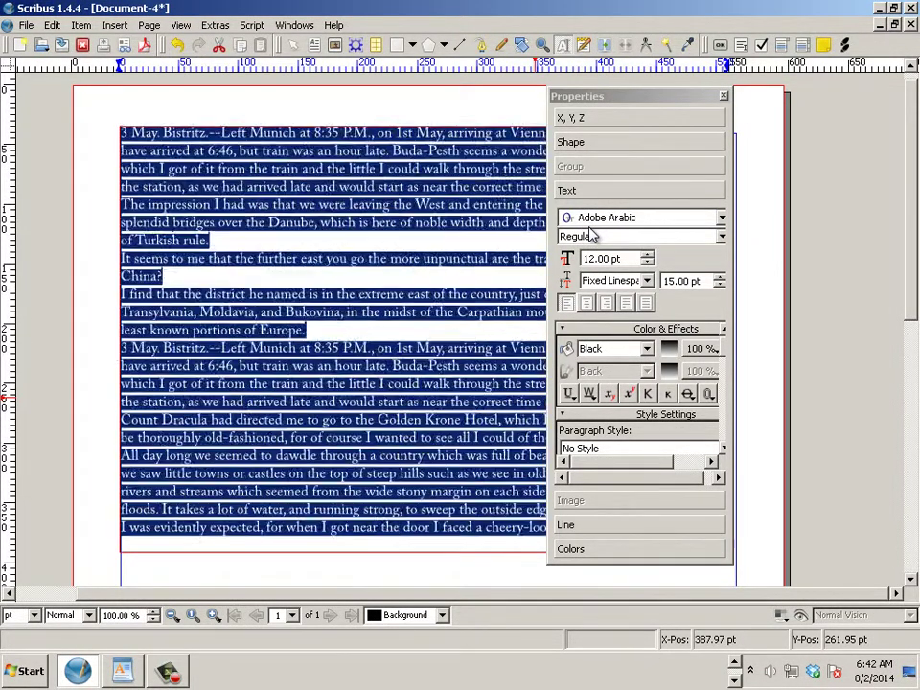
{"action": "scroll", "coordinate": [593, 234], "scroll_direction": "down", "scroll_amount": 2}
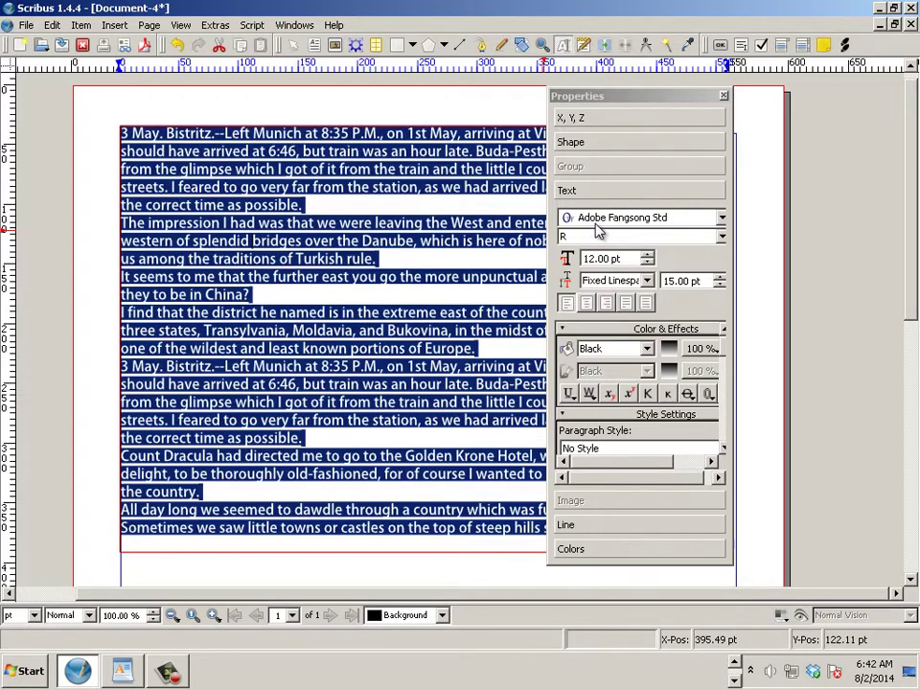
{"action": "scroll", "coordinate": [596, 230], "scroll_direction": "down", "scroll_amount": 4}
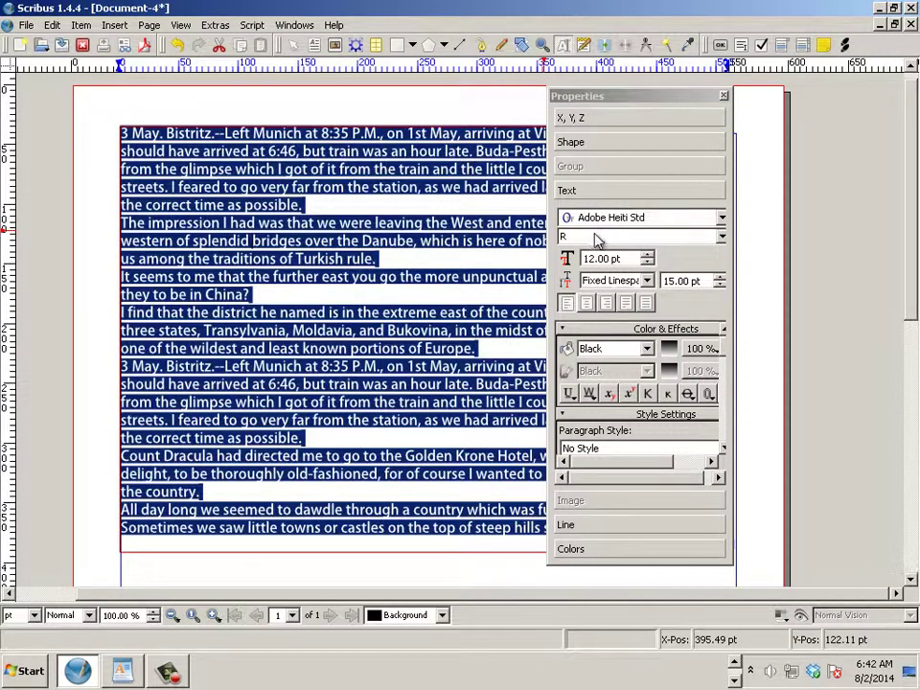
{"action": "left_click", "coordinate": [592, 236]}
{"action": "left_click", "coordinate": [593, 236]}
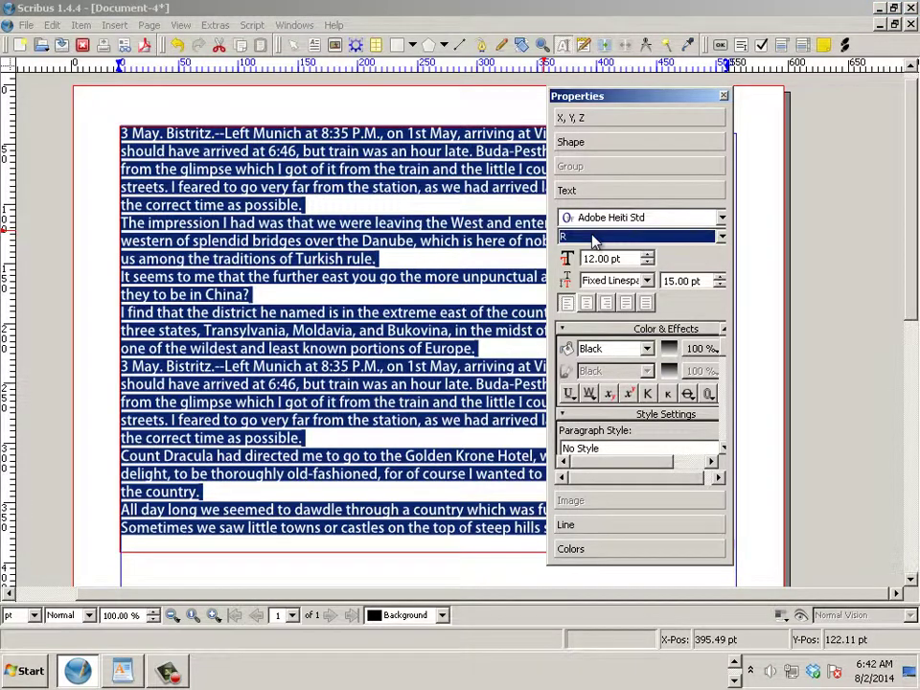
Try different font sizes on the selected text and settle on 14 pt.
{"action": "left_click", "coordinate": [621, 258]}
{"action": "scroll", "coordinate": [620, 259], "scroll_direction": "up", "scroll_amount": 3}
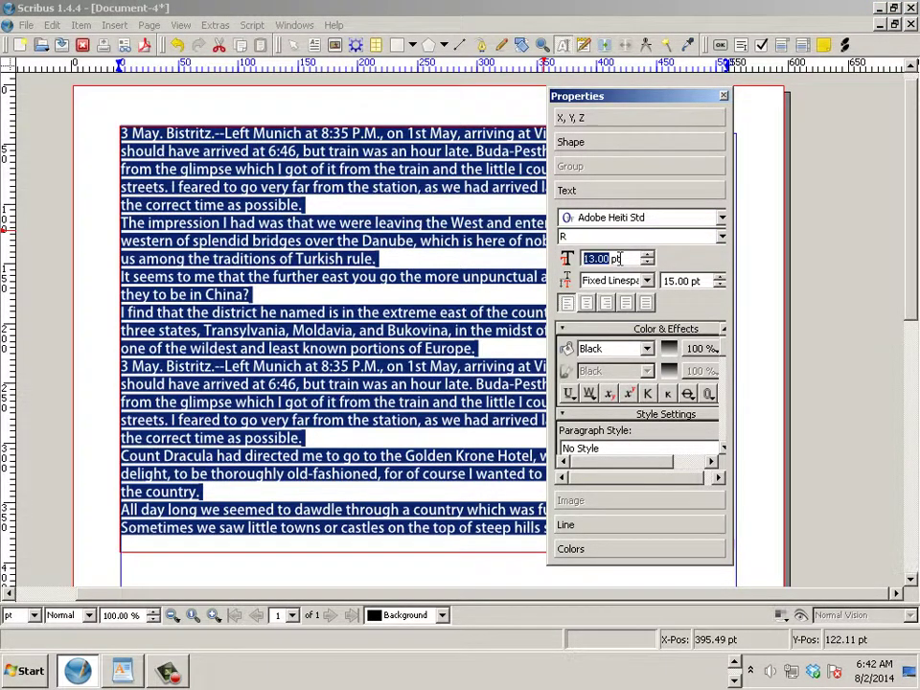
{"action": "scroll", "coordinate": [620, 259], "scroll_direction": "down", "scroll_amount": 1}
{"action": "scroll", "coordinate": [619, 259], "scroll_direction": "up", "scroll_amount": 3}
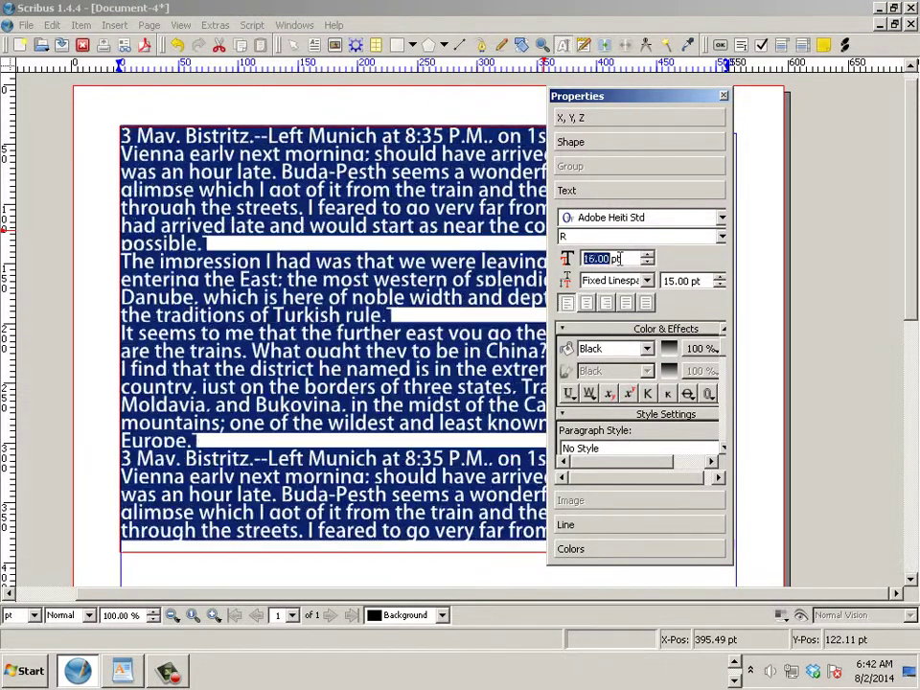
{"action": "scroll", "coordinate": [619, 259], "scroll_direction": "down", "scroll_amount": 3}
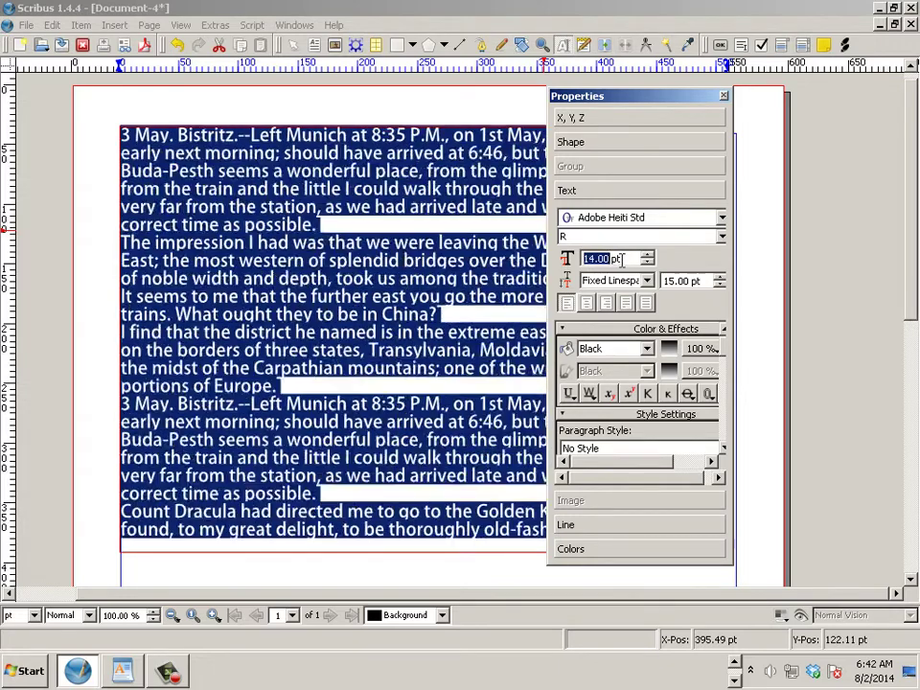
Try Cyan as the text fill colour, return it to Black and deselect the text.
{"action": "scroll", "coordinate": [625, 353], "scroll_direction": "down", "scroll_amount": 2}
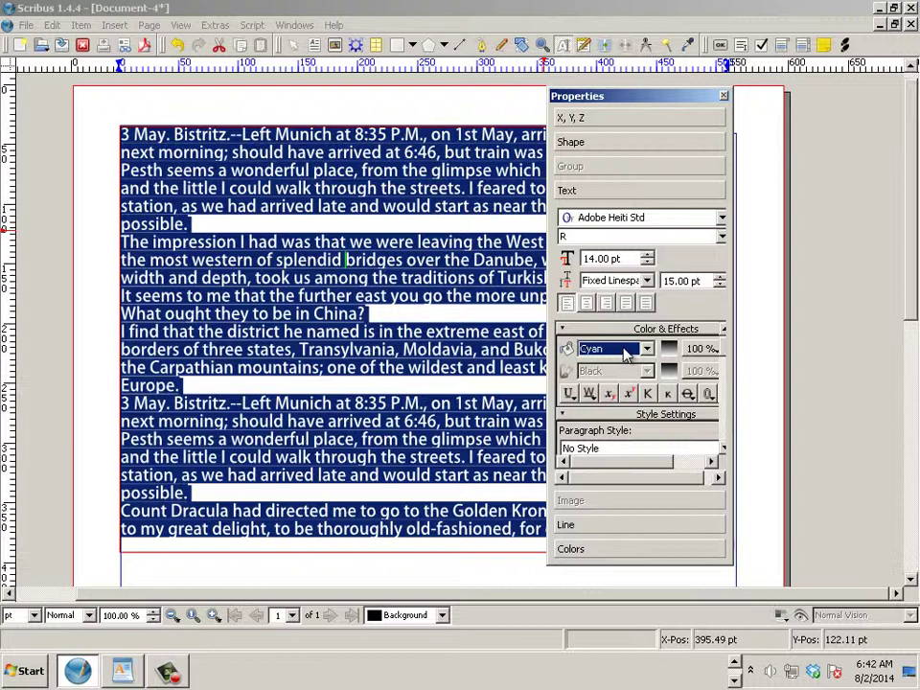
{"action": "scroll", "coordinate": [625, 353], "scroll_direction": "down", "scroll_amount": 2}
{"action": "left_click", "coordinate": [405, 260]}
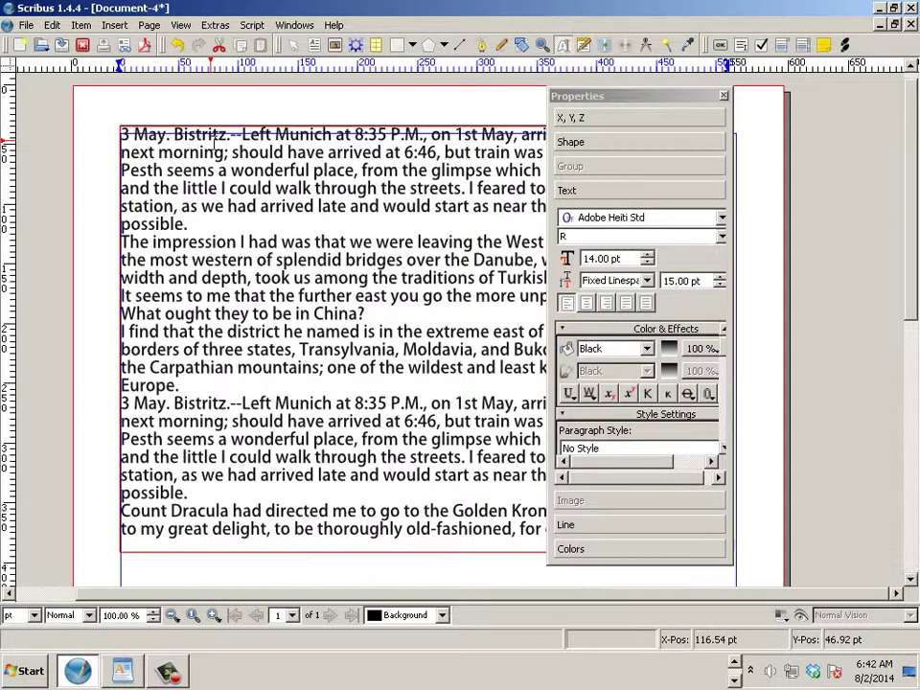
Set the font size of "May. Bistritz." in the first line to 17 pt.
{"action": "left_click_drag", "start_coordinate": [230, 136], "coordinate": [113, 128]}
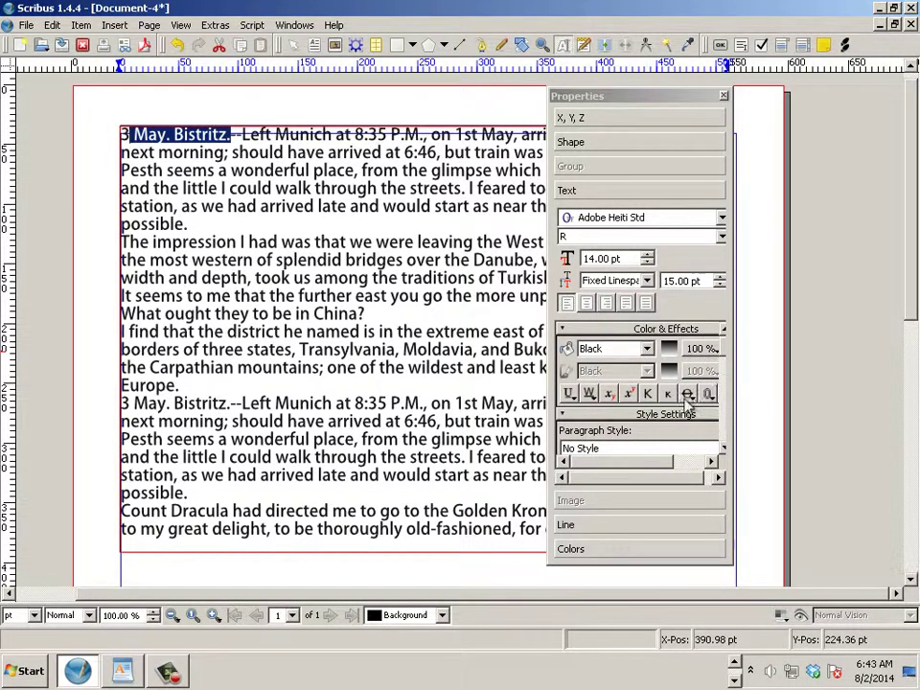
{"action": "scroll", "coordinate": [601, 259], "scroll_direction": "up", "scroll_amount": 2}
{"action": "scroll", "coordinate": [601, 260], "scroll_direction": "down", "scroll_amount": 1}
{"action": "scroll", "coordinate": [601, 259], "scroll_direction": "up", "scroll_amount": 5}
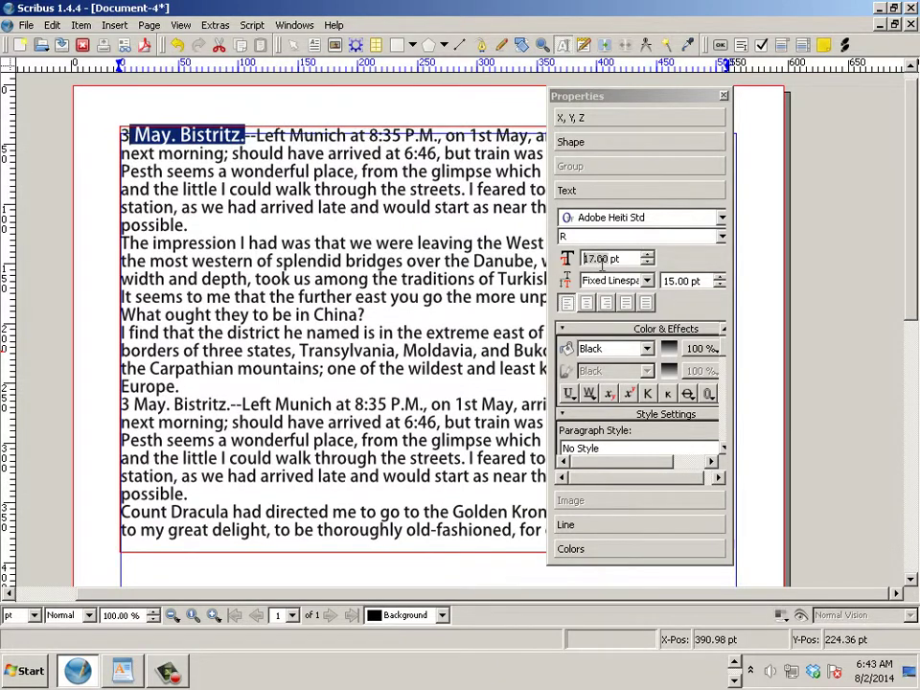
{"action": "scroll", "coordinate": [603, 270], "scroll_direction": "down", "scroll_amount": 4}
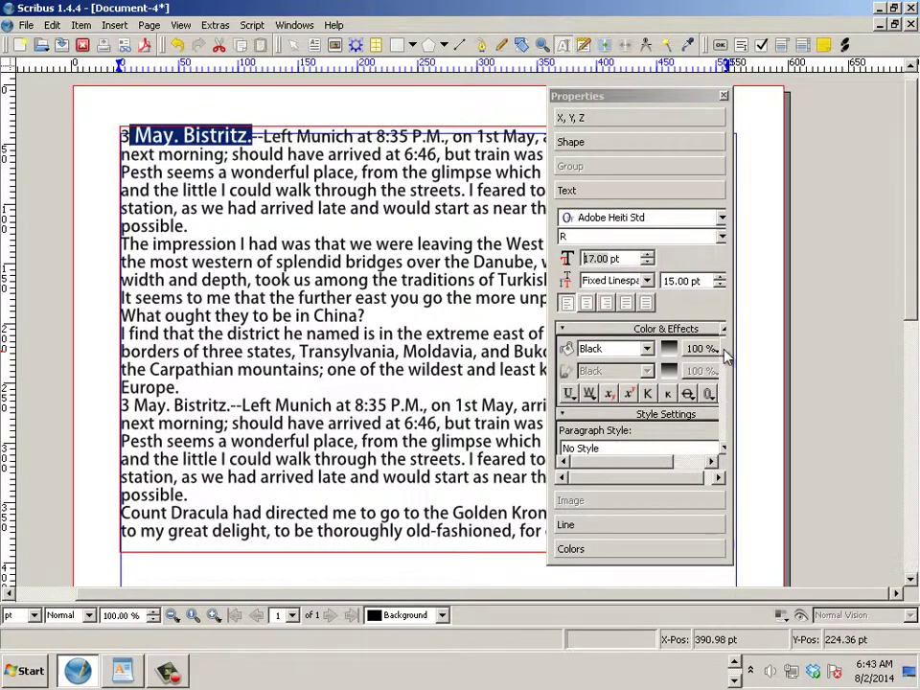
Set the character width scaling of "May. Bistritz." to 115% in the advanced text settings.
{"action": "left_click_drag", "start_coordinate": [723, 353], "coordinate": [720, 423]}
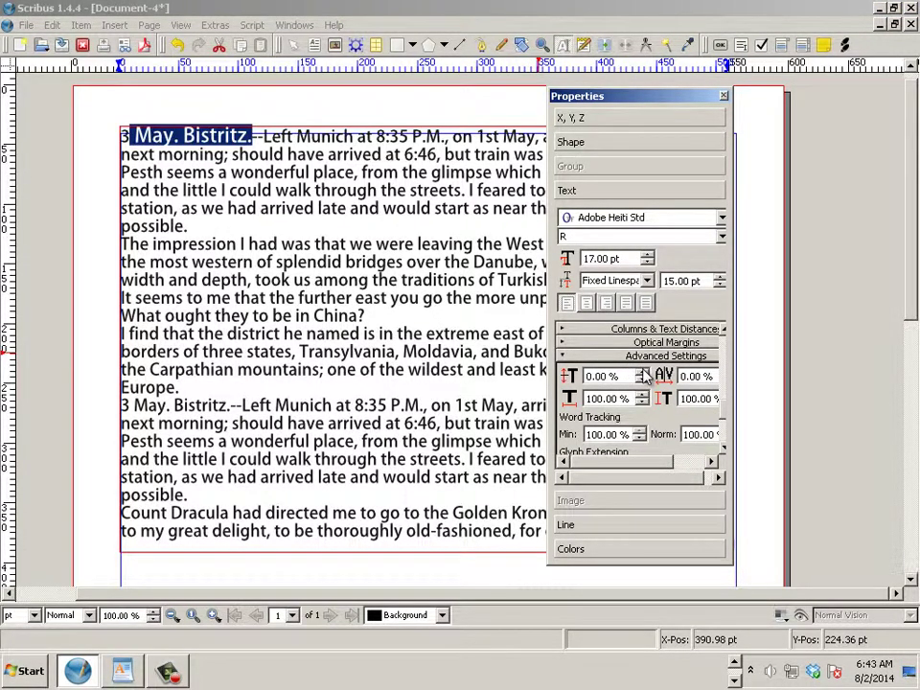
{"action": "scroll", "coordinate": [622, 403], "scroll_direction": "up", "scroll_amount": 12}
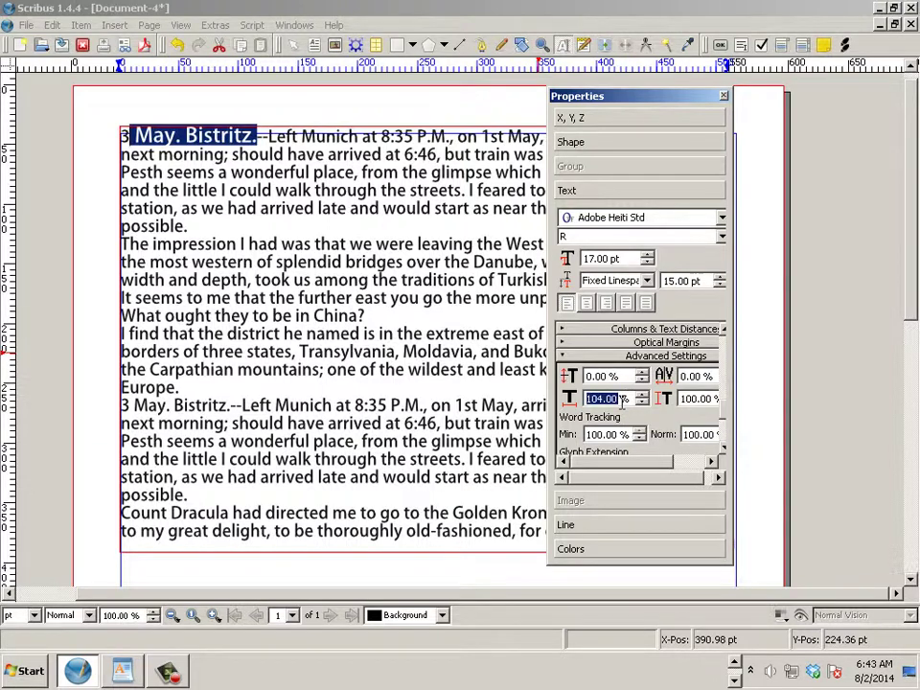
{"action": "scroll", "coordinate": [623, 403], "scroll_direction": "up", "scroll_amount": 3}
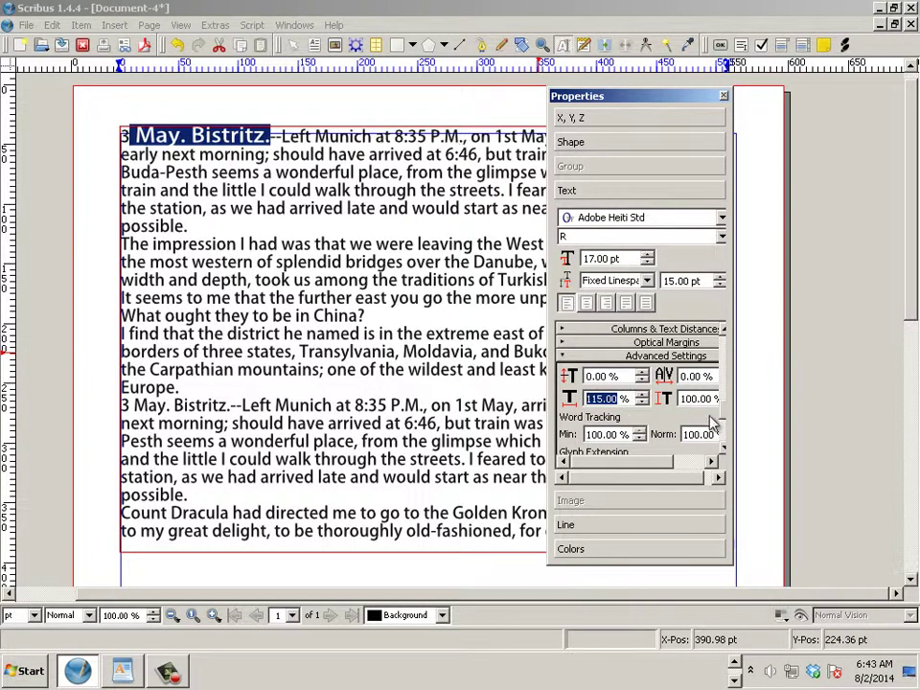
Set the character height scaling of "May. Bistritz." to 121% and its baseline offset to 9%.
{"action": "left_click", "coordinate": [696, 399]}
{"action": "scroll", "coordinate": [697, 402], "scroll_direction": "up", "scroll_amount": 10}
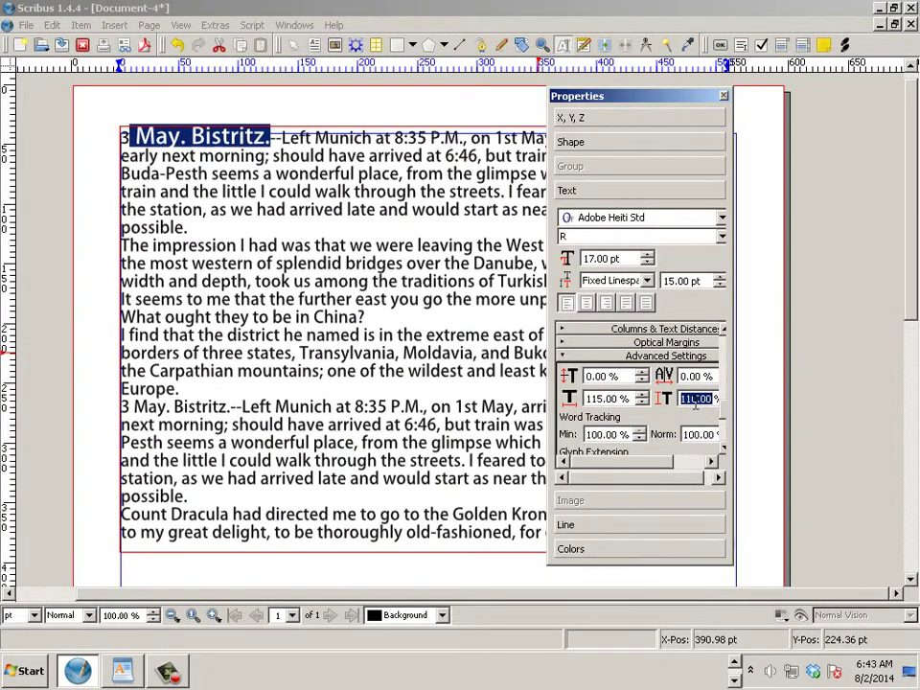
{"action": "scroll", "coordinate": [694, 403], "scroll_direction": "up", "scroll_amount": 4}
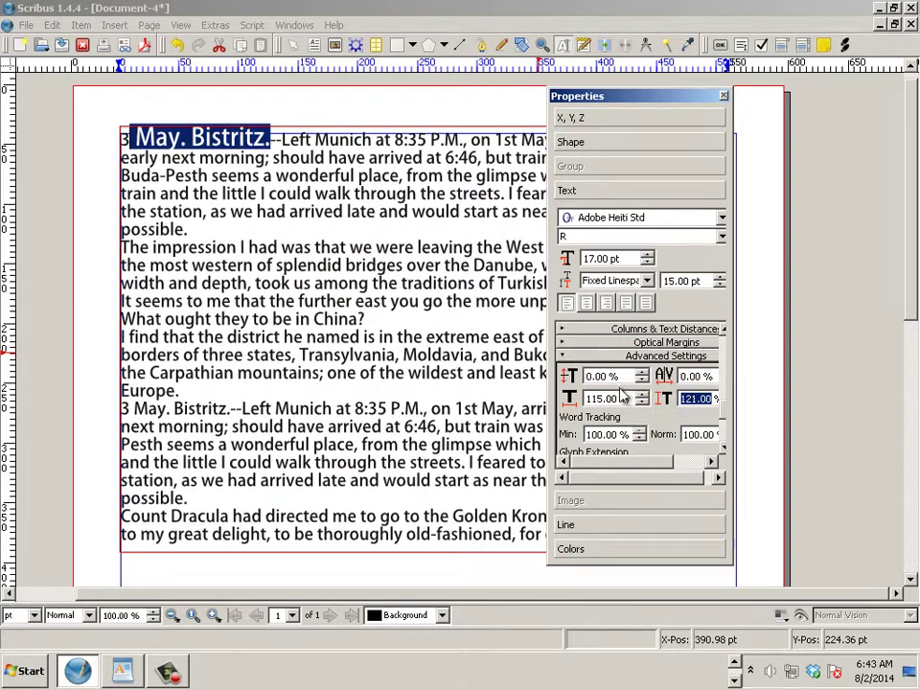
{"action": "left_click", "coordinate": [603, 376]}
{"action": "scroll", "coordinate": [610, 378], "scroll_direction": "up", "scroll_amount": 12}
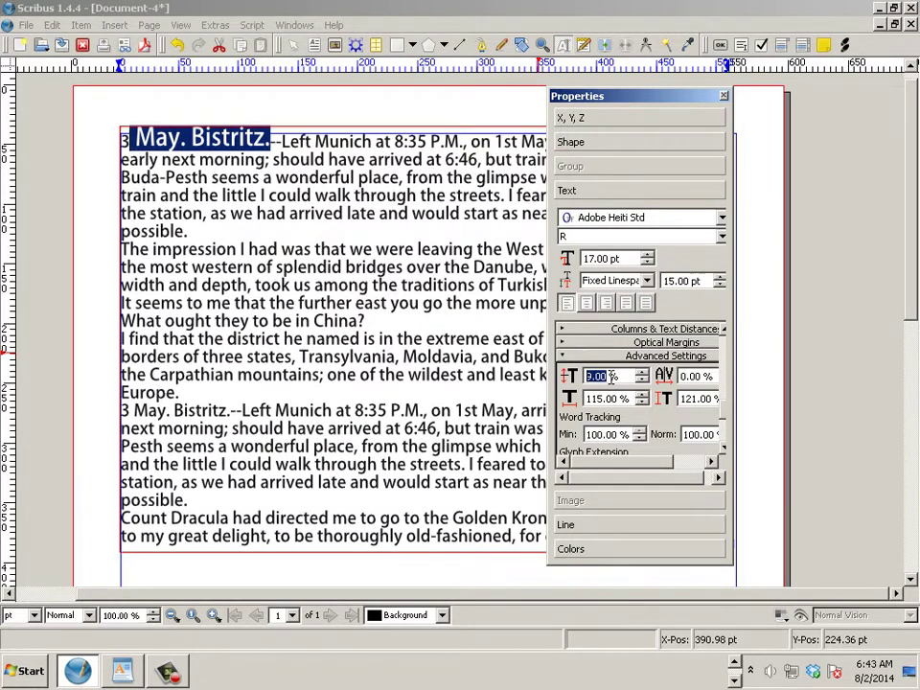
Set the baseline offset of "May. Bistritz." in the first line to 12% and its tracking to 6%, and deselect the text.
{"action": "left_click", "coordinate": [690, 376]}
{"action": "scroll", "coordinate": [690, 377], "scroll_direction": "up", "scroll_amount": 5}
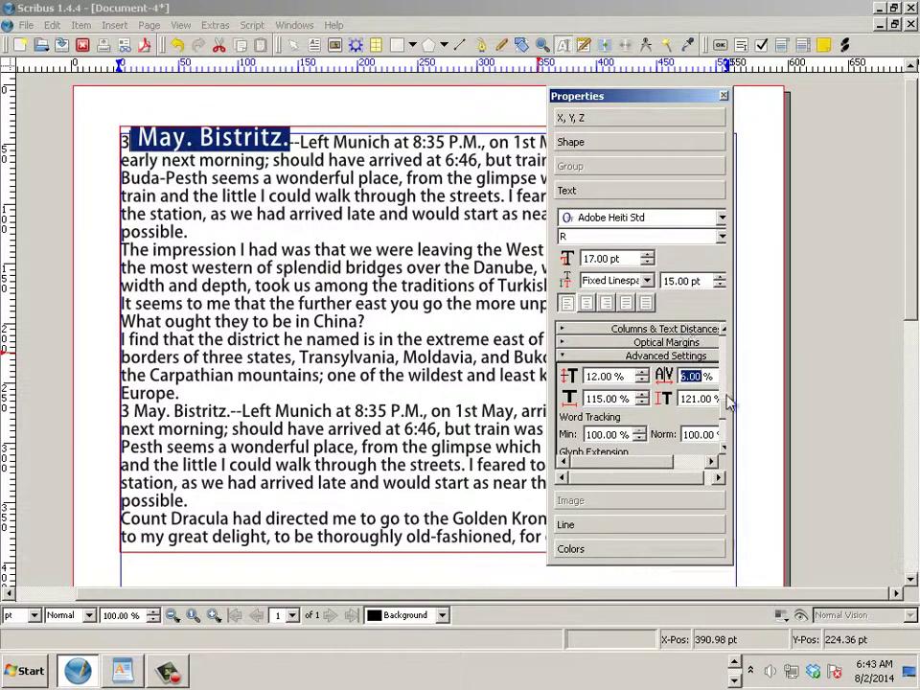
{"action": "left_click_drag", "start_coordinate": [723, 410], "coordinate": [723, 351]}
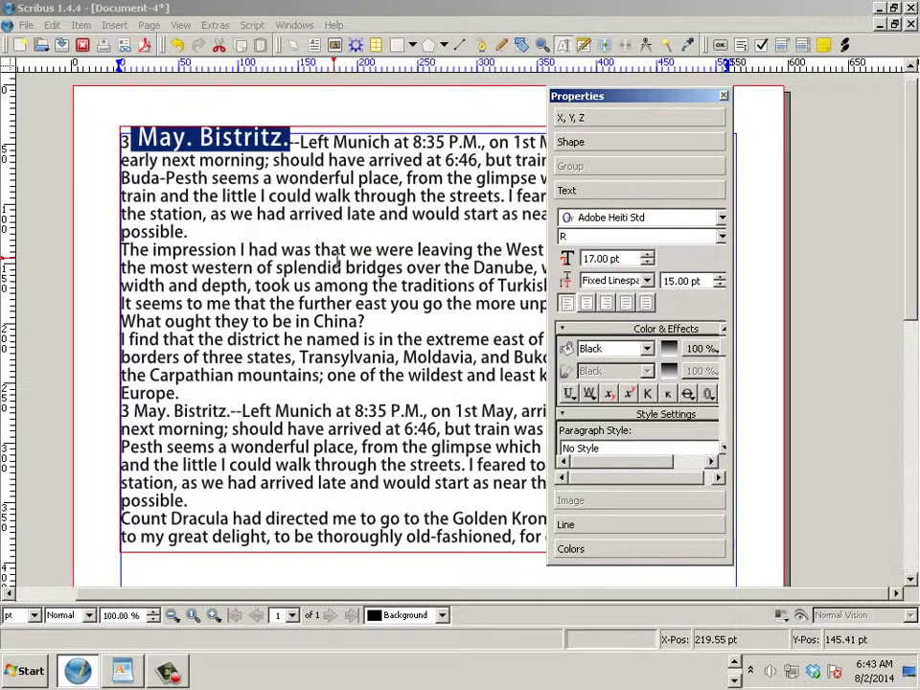
{"action": "left_click", "coordinate": [291, 255]}
{"action": "left_click", "coordinate": [285, 148]}
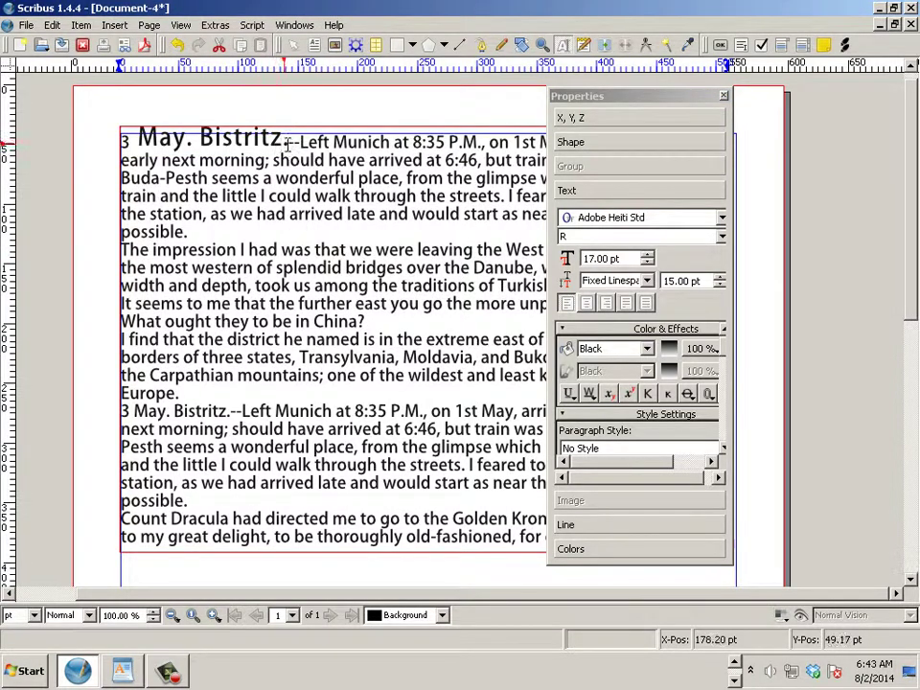
{"action": "left_click_drag", "start_coordinate": [283, 141], "coordinate": [139, 134]}
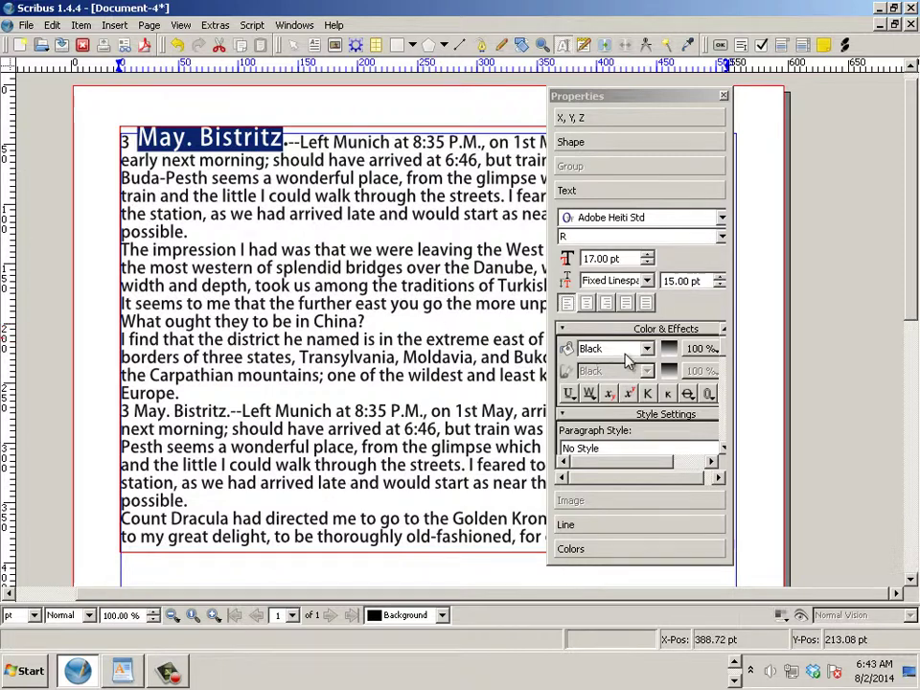
{"action": "left_click", "coordinate": [314, 250]}
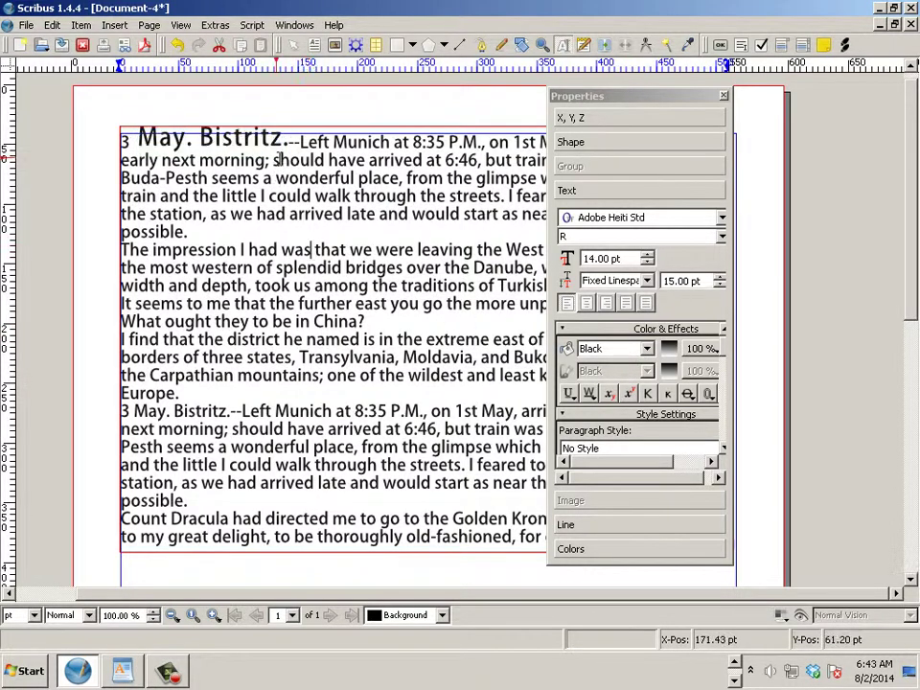
{"action": "left_click_drag", "start_coordinate": [283, 143], "coordinate": [139, 137]}
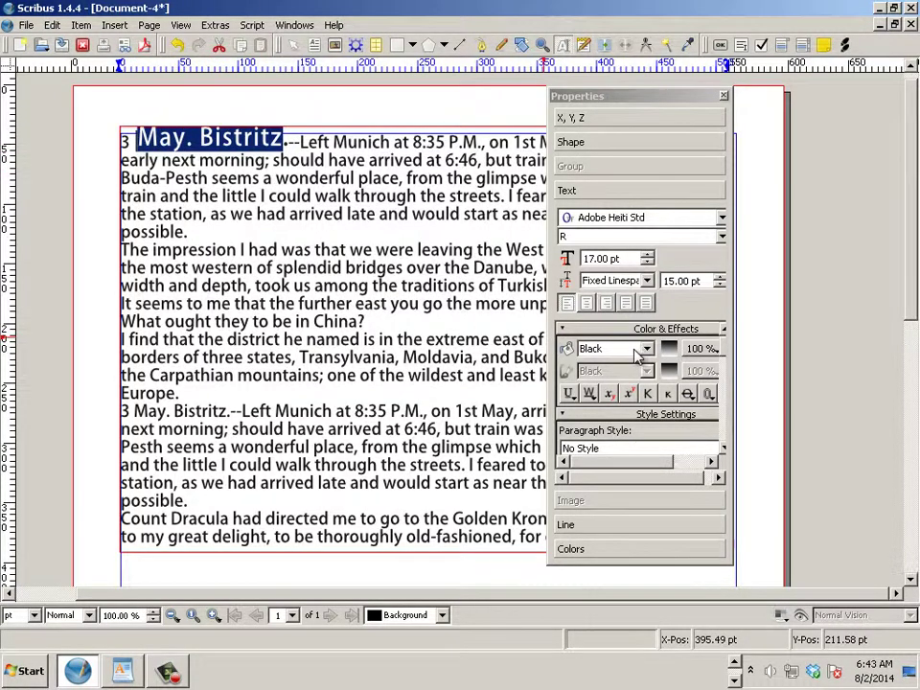
{"action": "scroll", "coordinate": [633, 350], "scroll_direction": "down", "scroll_amount": 2}
{"action": "left_click", "coordinate": [344, 312]}
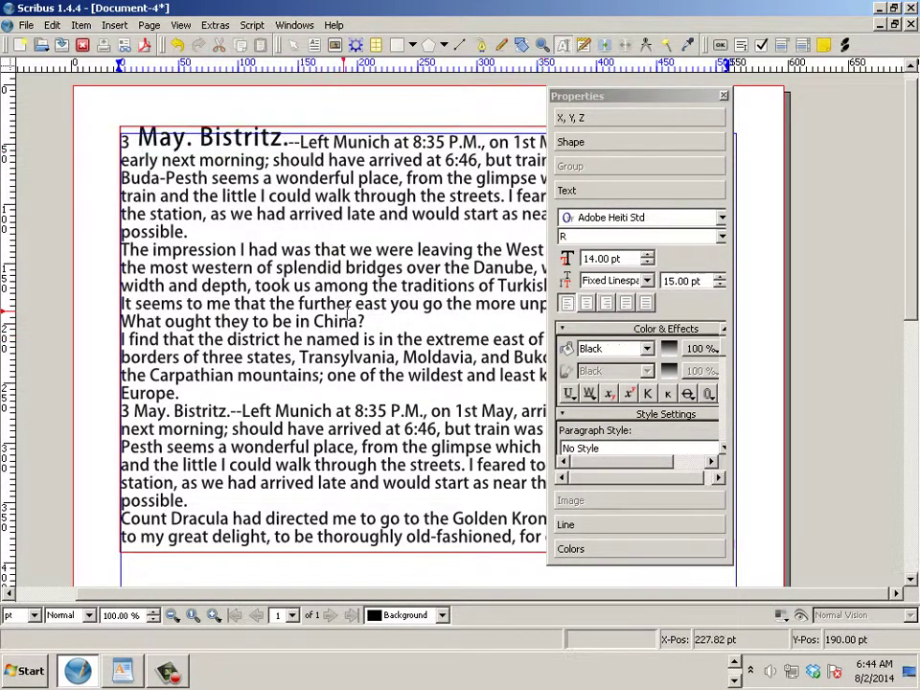
Set the text fill colour of "May. Bistritz" in the first line to Blue, leaving out the period, and deselect it.
{"action": "left_click_drag", "start_coordinate": [283, 146], "coordinate": [140, 140]}
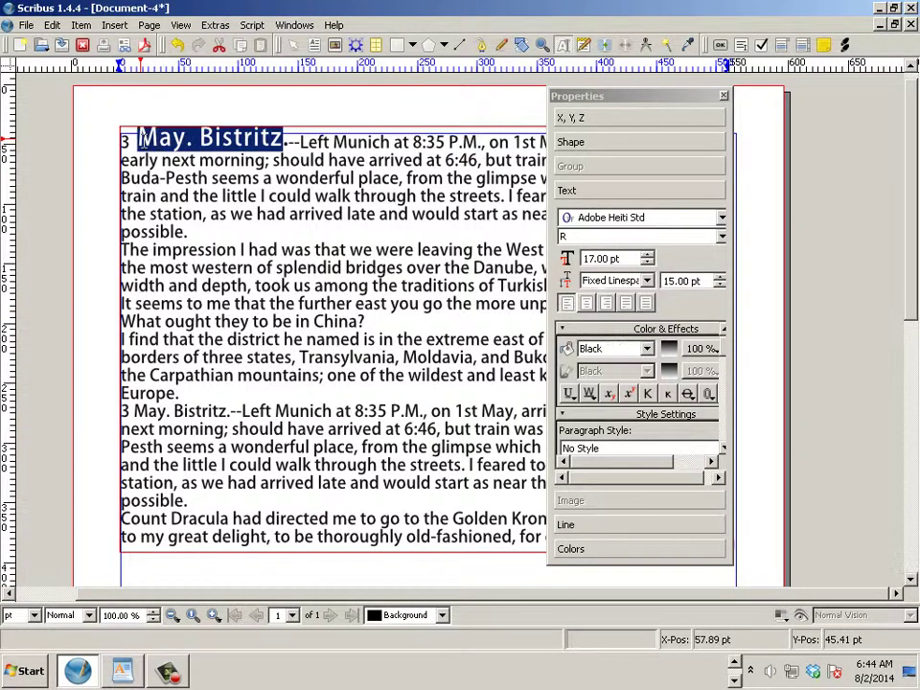
{"action": "scroll", "coordinate": [599, 350], "scroll_direction": "up", "scroll_amount": 1}
{"action": "scroll", "coordinate": [599, 356], "scroll_direction": "down", "scroll_amount": 3}
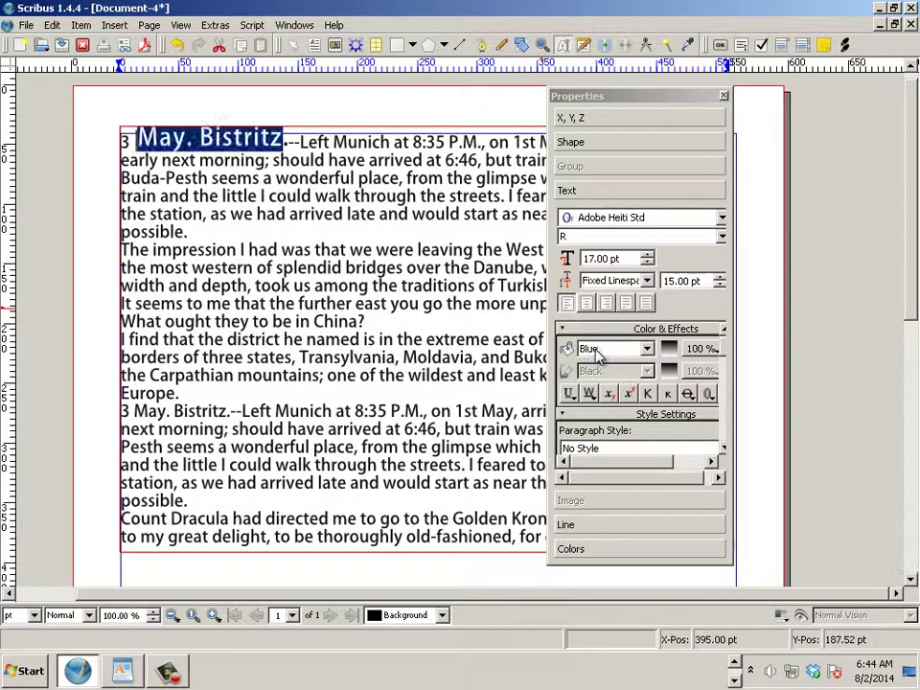
{"action": "left_click", "coordinate": [267, 305]}
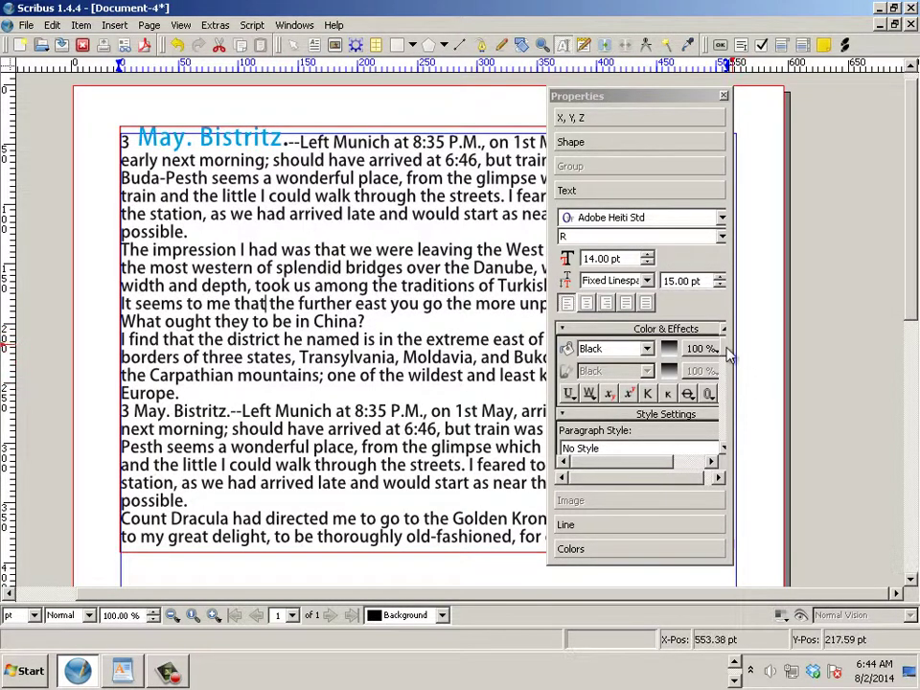
Look through the text properties from the paragraph and character styles to the advanced settings.
{"action": "left_click_drag", "start_coordinate": [724, 352], "coordinate": [722, 380]}
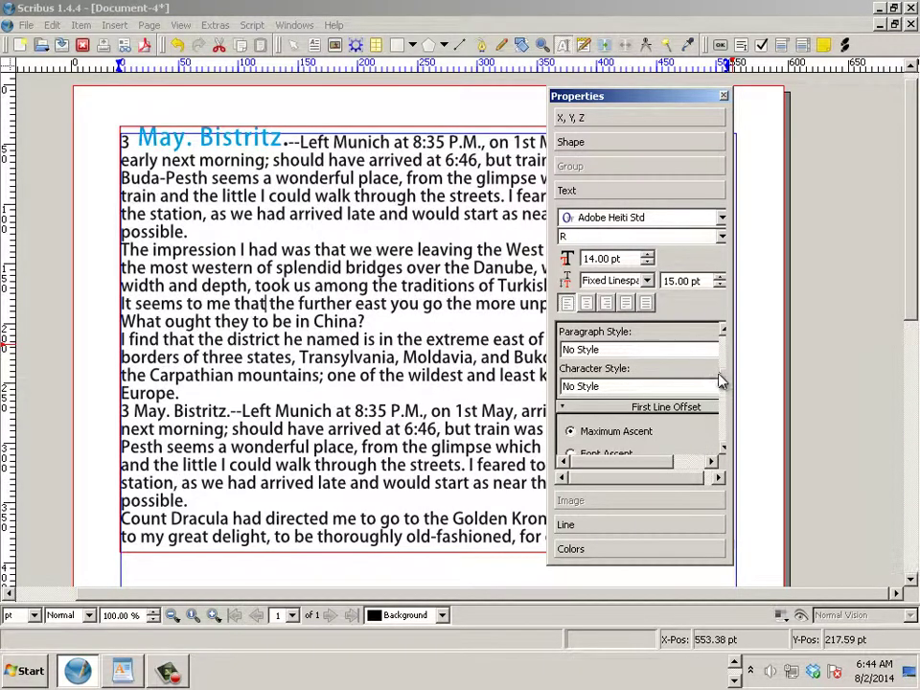
{"action": "left_click_drag", "start_coordinate": [722, 385], "coordinate": [723, 449]}
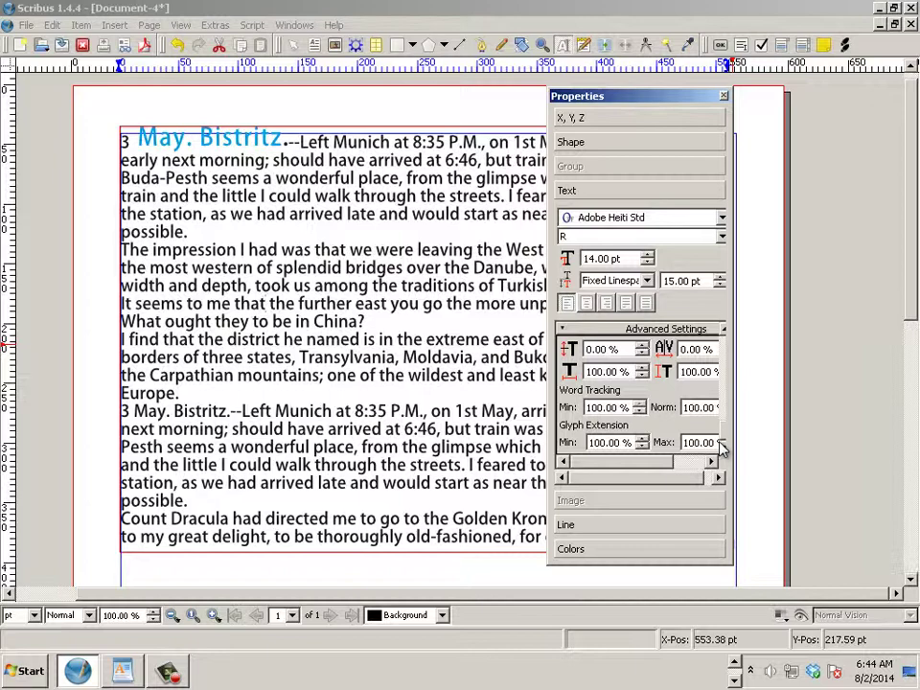